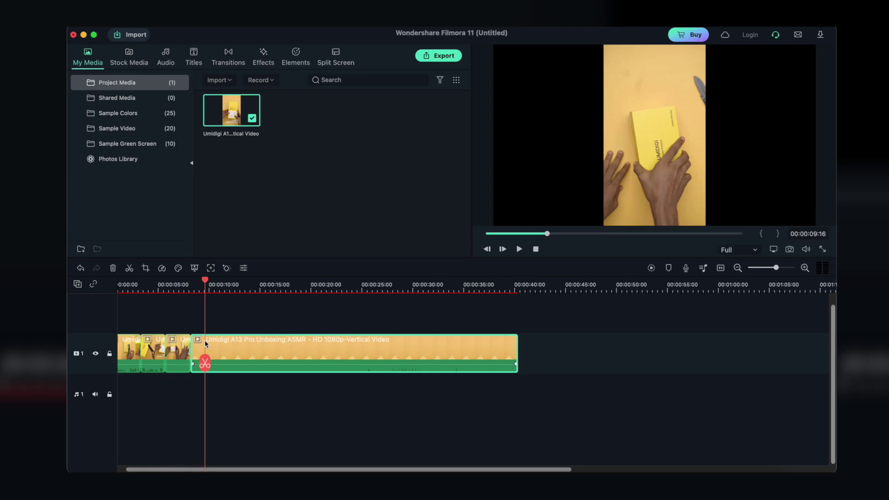
Split the unboxing clip at a later playhead point, then move the playhead along the timeline.
drag(205, 280, 338, 288)
click(245, 363)
click(287, 284)
click(385, 284)
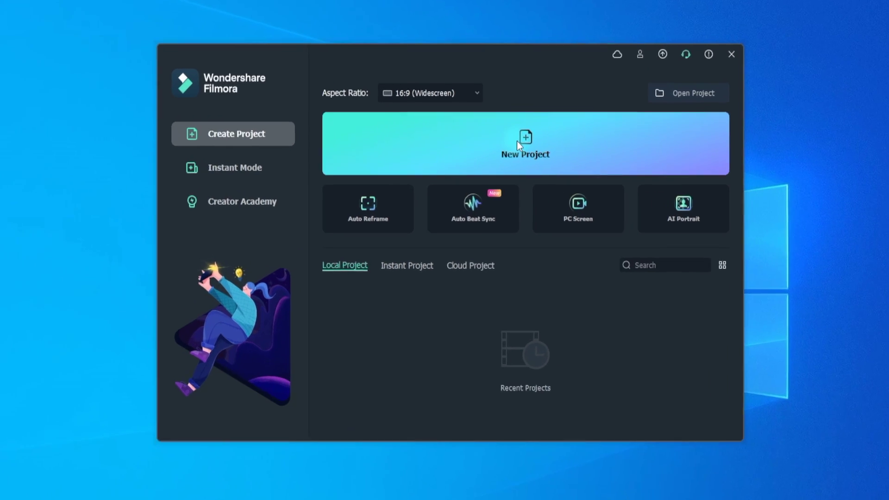
Start a new project and open the media import options.
click(494, 150)
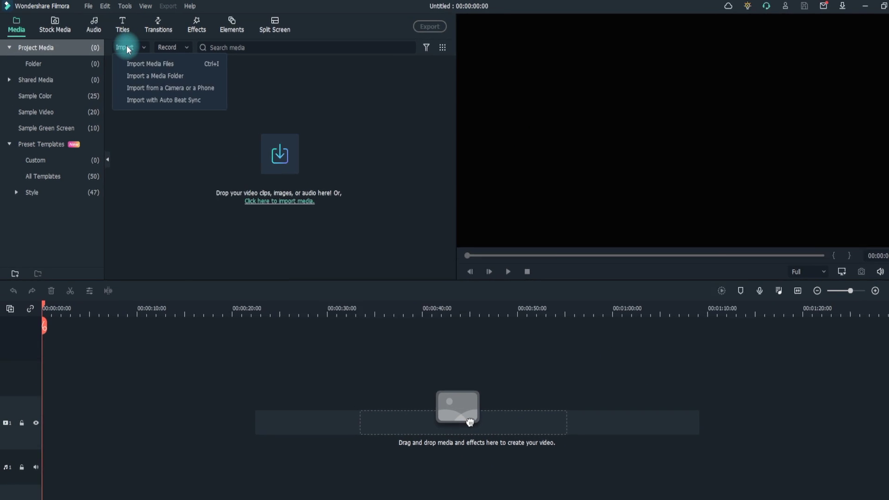
click(139, 60)
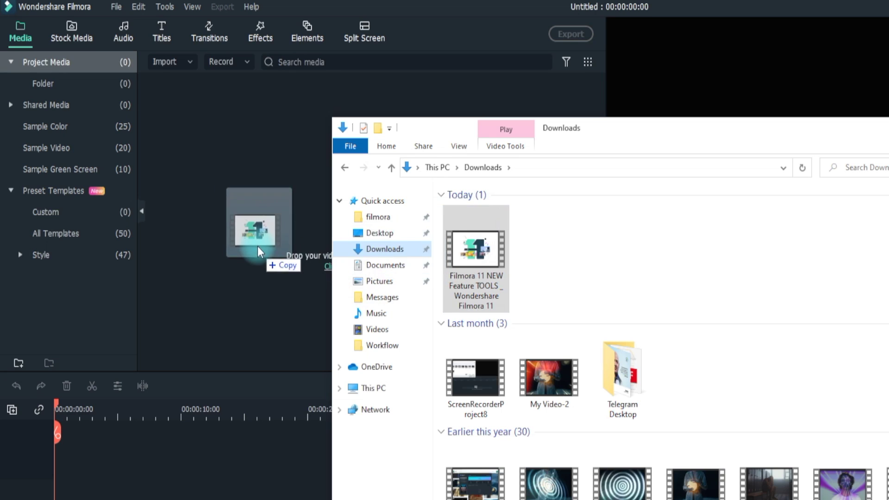
Add the Filmora 11 NEW Feature TOOLS video from Downloads to Project Media.
drag(257, 246, 232, 176)
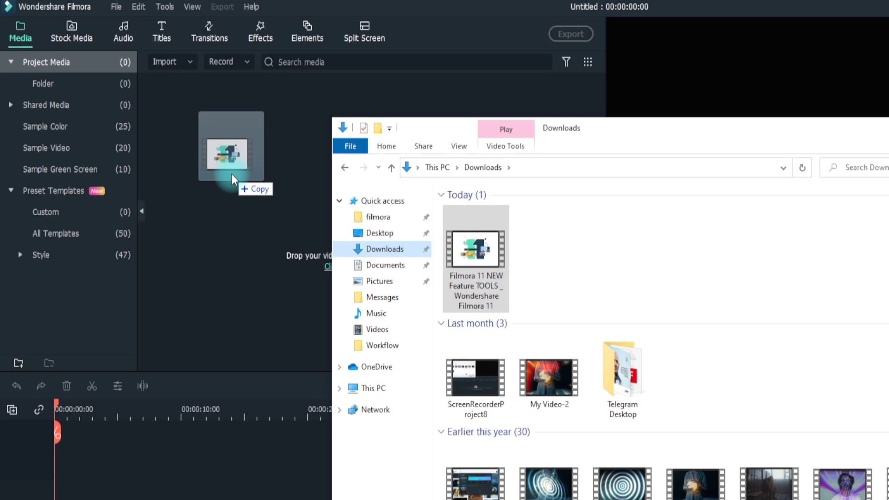
drag(232, 175, 232, 174)
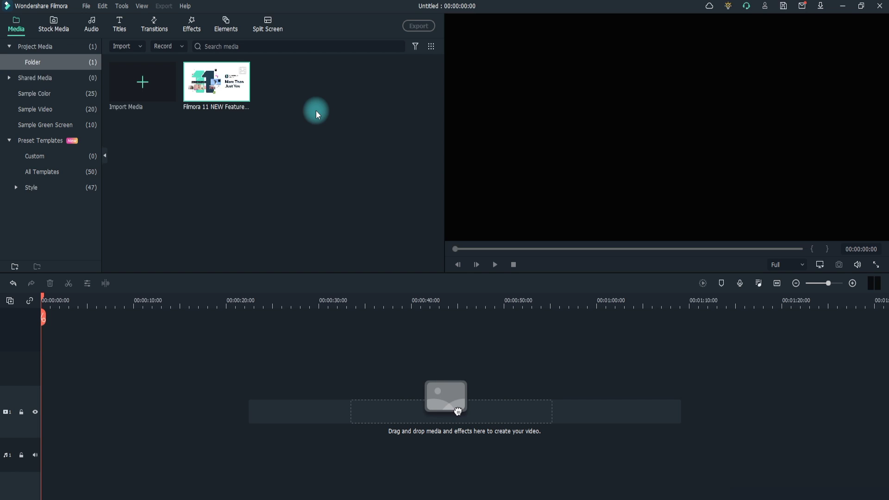
Preview the imported video and run Scene Detection on it.
double_click(228, 81)
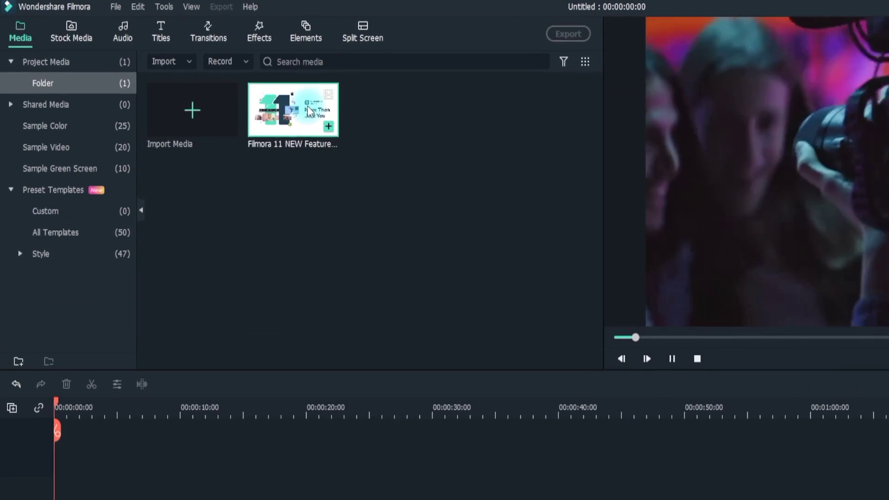
right_click(309, 110)
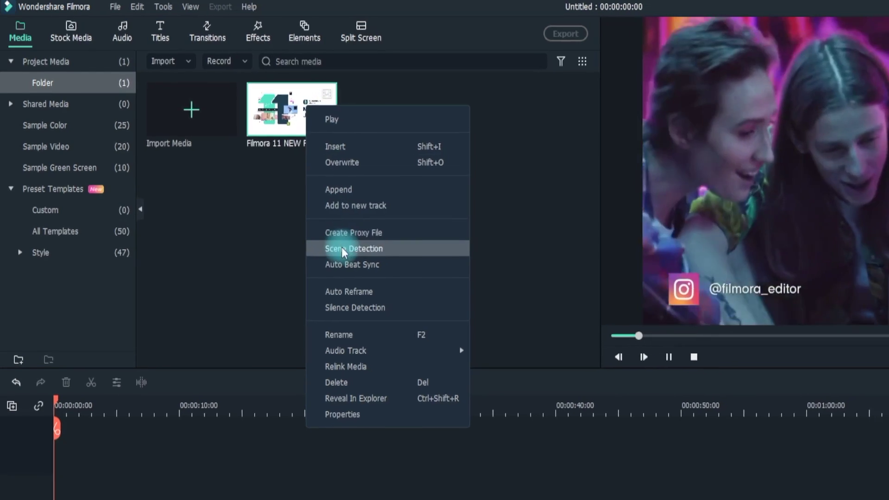
click(344, 248)
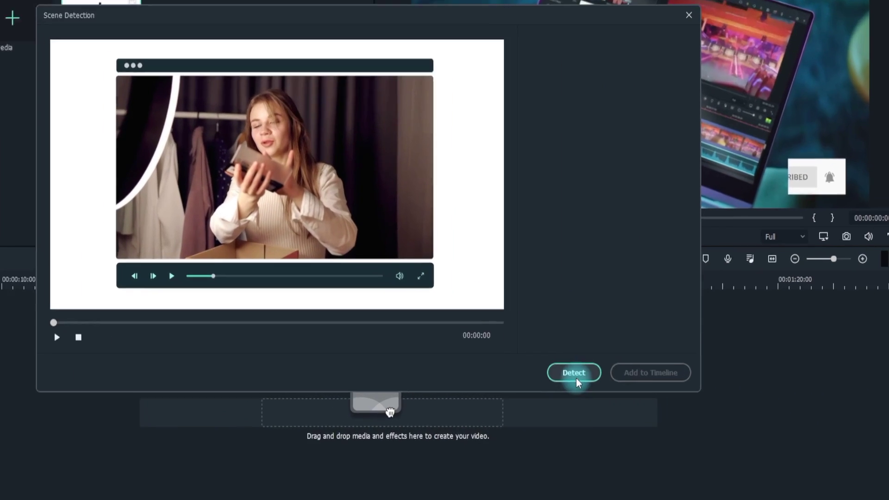
click(611, 378)
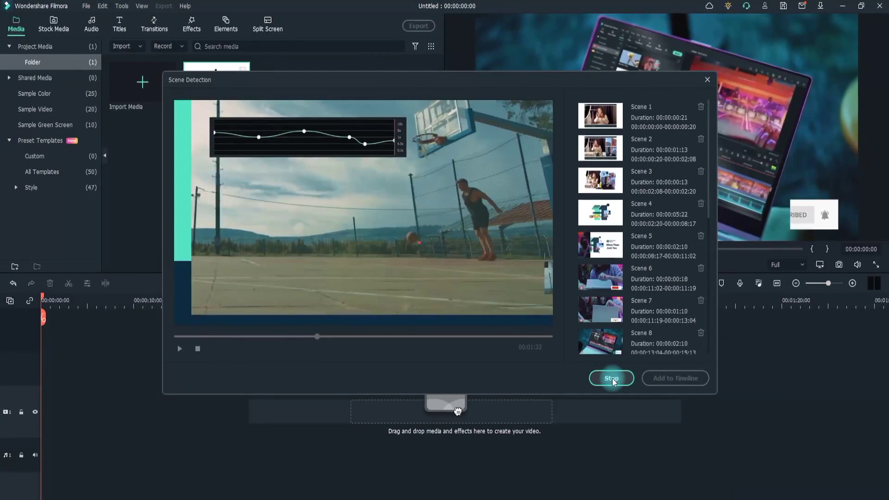
Remove Scene 16 from the detected scenes and add the rest to the timeline.
scroll(631, 278, down, 5)
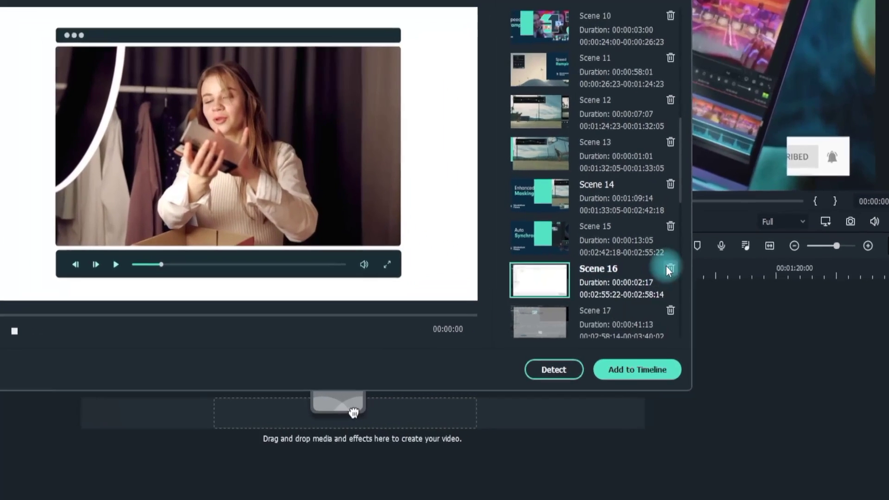
click(670, 270)
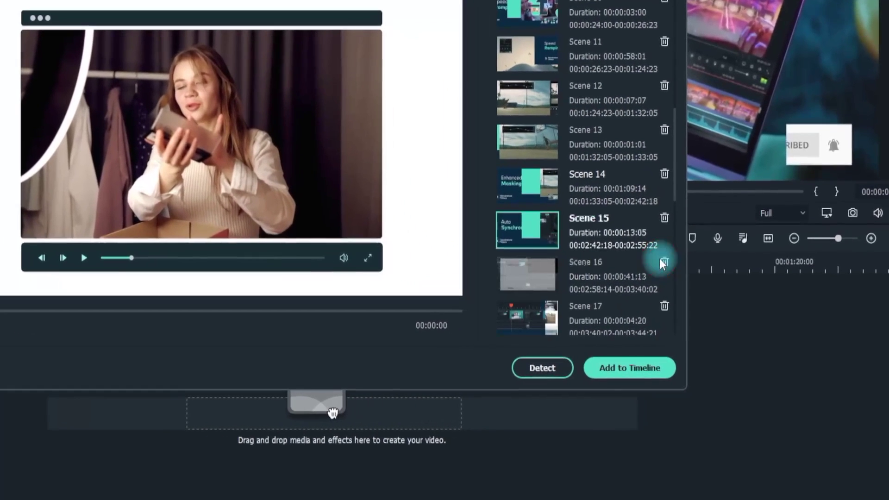
click(612, 273)
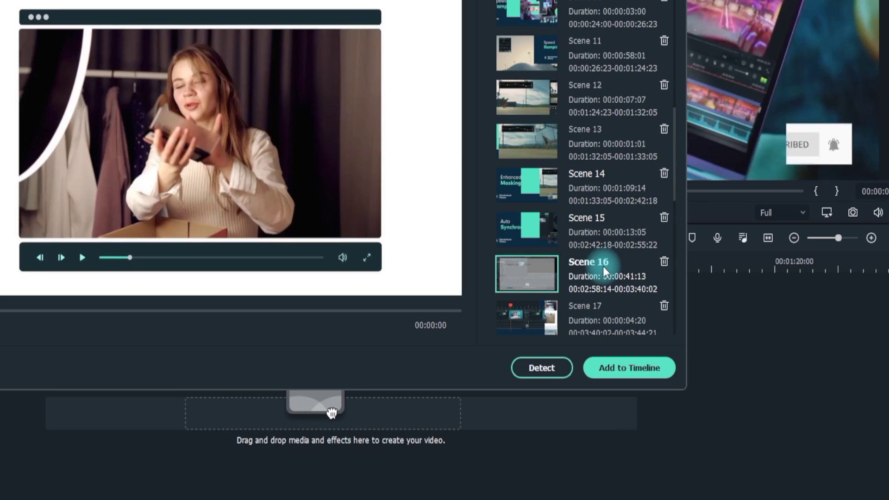
click(629, 368)
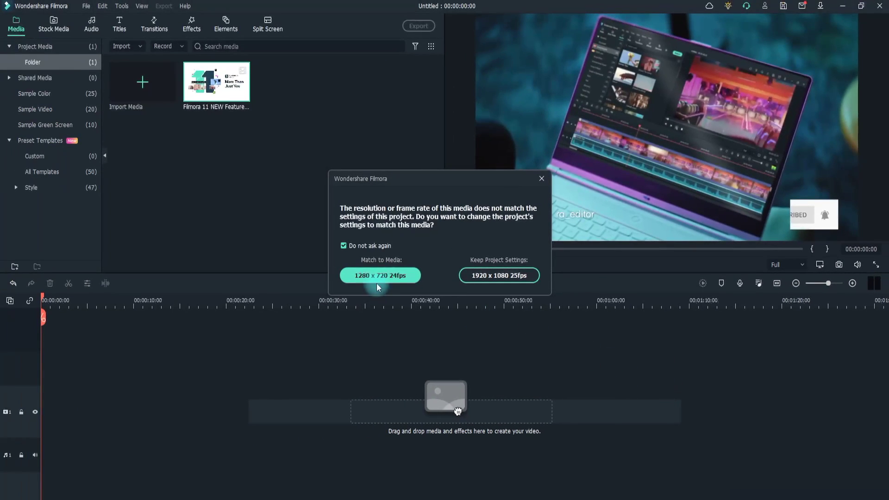
Match the project to 1280 x 720 24fps and put the Filmora 11 video on the video track.
click(379, 275)
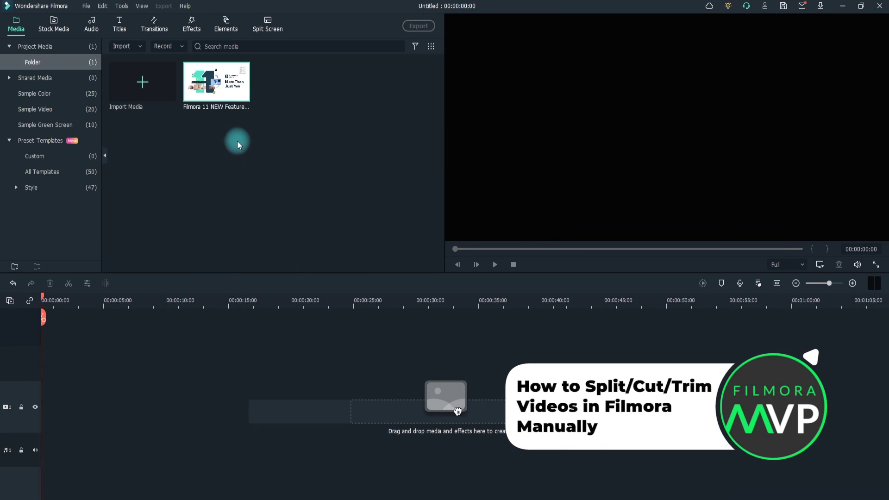
double_click(225, 81)
drag(328, 190, 56, 498)
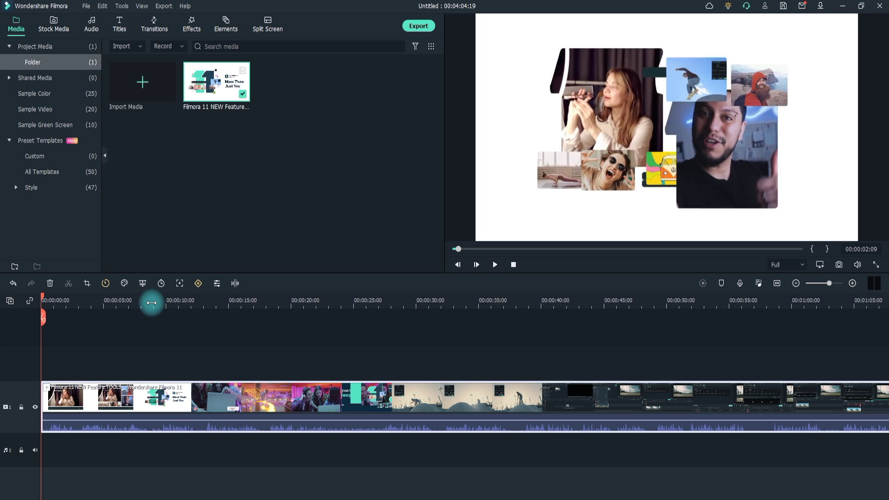
Zoom into the timeline and trim the clip's end back to 00:04:00:18.
drag(151, 303, 246, 328)
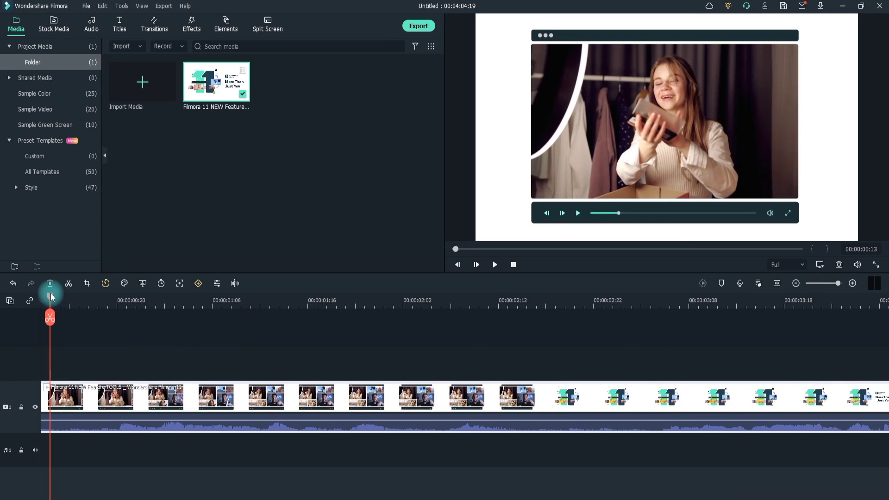
scroll(65, 405, left, 3)
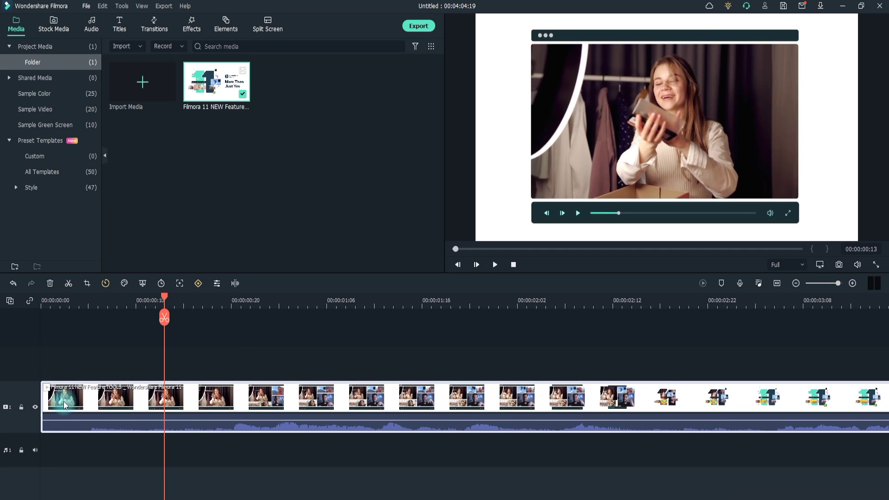
drag(63, 401, 314, 468)
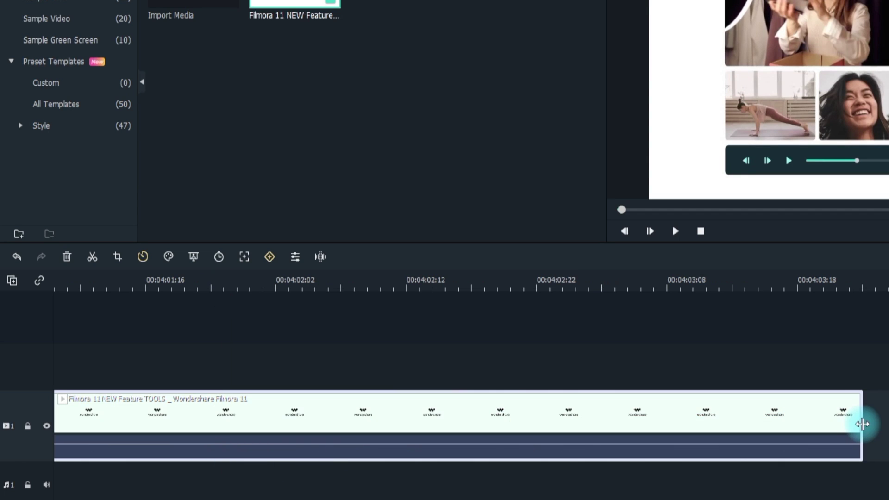
drag(862, 419, 76, 421)
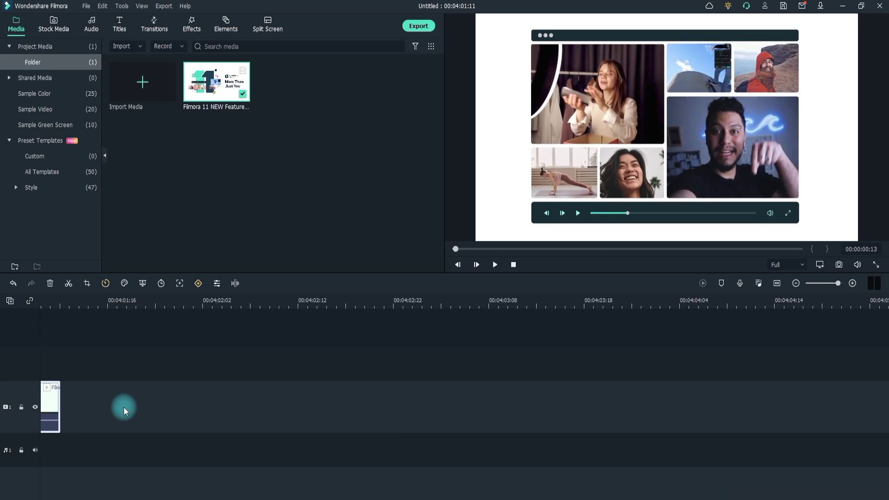
scroll(121, 409, left, 5)
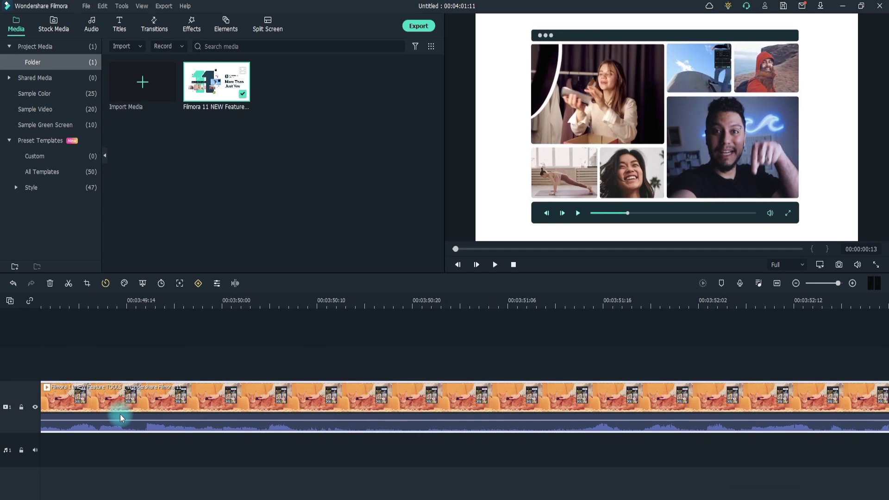
scroll(120, 414, right, 5)
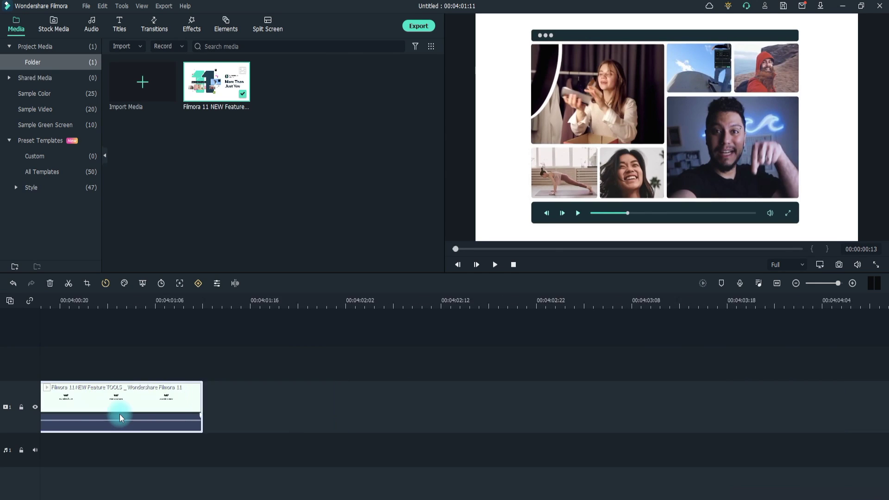
scroll(119, 414, right, 2)
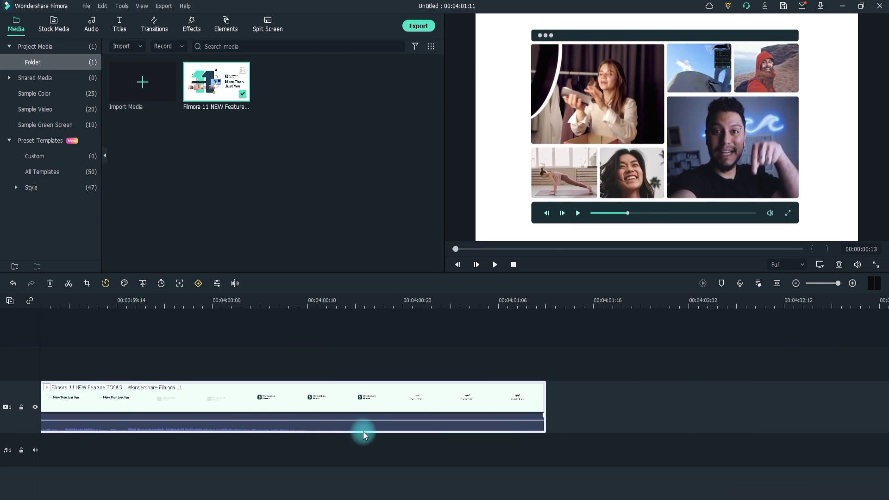
drag(549, 397, 227, 413)
click(398, 319)
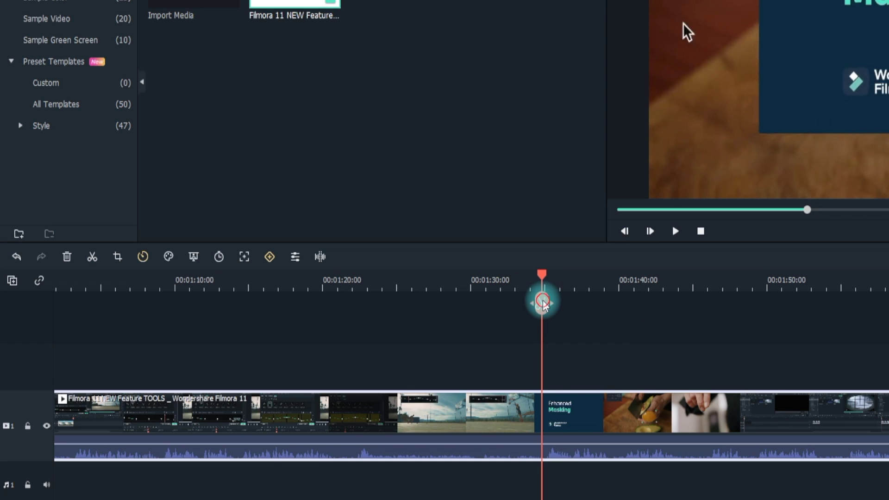
Split the timeline video at several cut points between about 1:34 and 2:00.
click(543, 305)
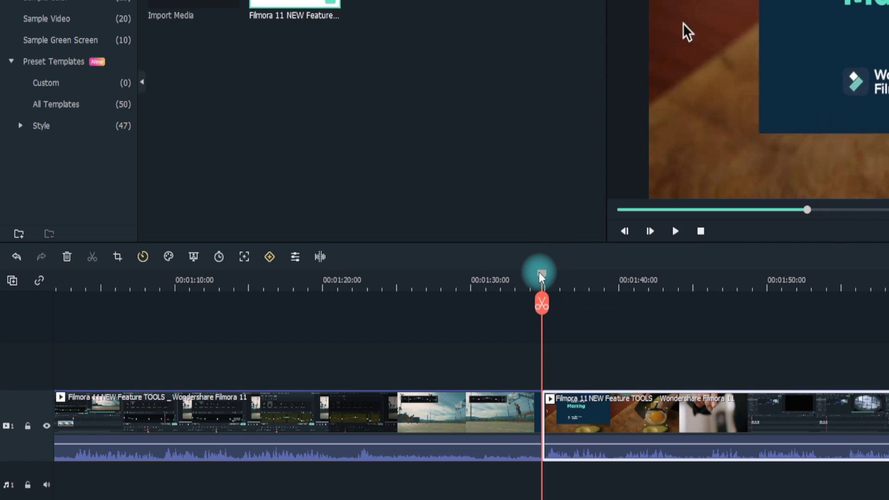
click(575, 279)
drag(598, 277, 709, 301)
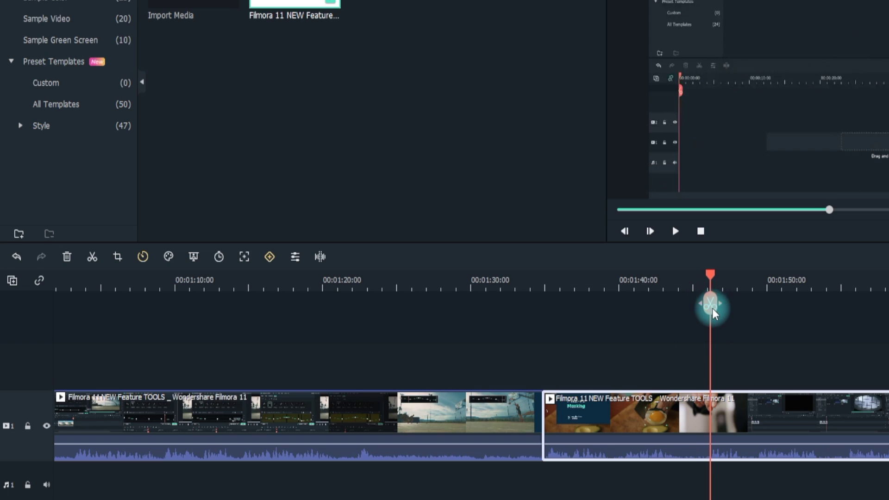
click(711, 303)
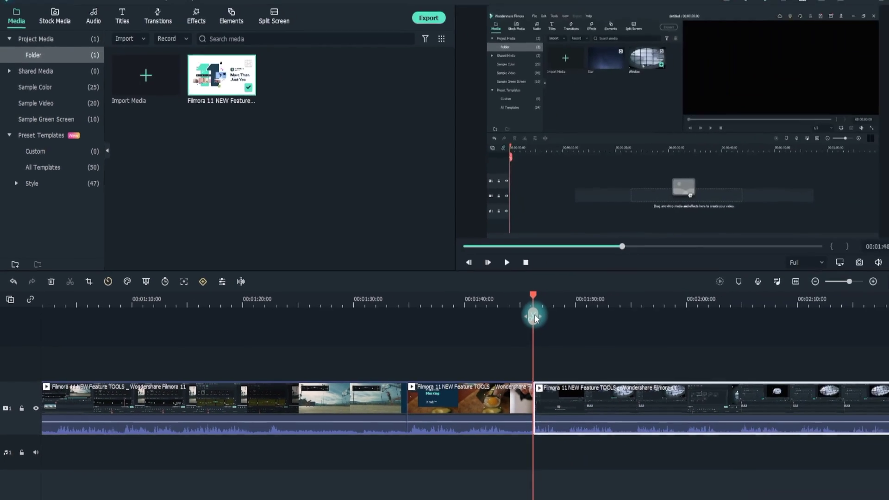
drag(520, 319, 827, 300)
click(610, 318)
Make three more splits further along and delete the first unwanted section.
click(689, 318)
click(777, 318)
click(827, 317)
click(644, 405)
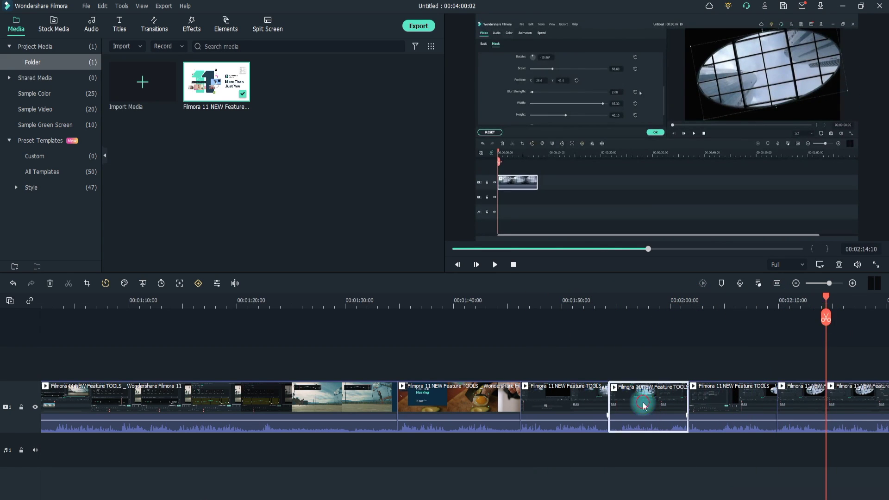
key(Delete)
Delete the remaining unwanted clips, shortening the project to 00:03:28:16.
click(459, 394)
right_click(459, 394)
click(473, 272)
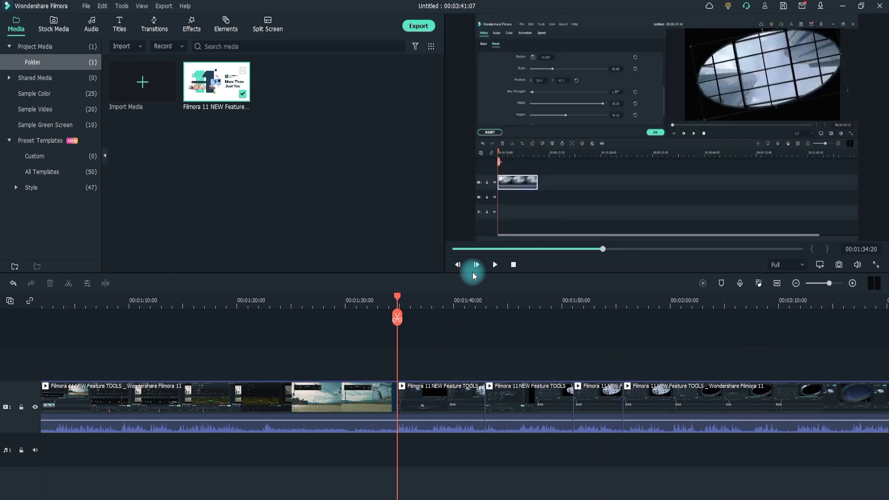
click(436, 397)
right_click(436, 397)
click(445, 287)
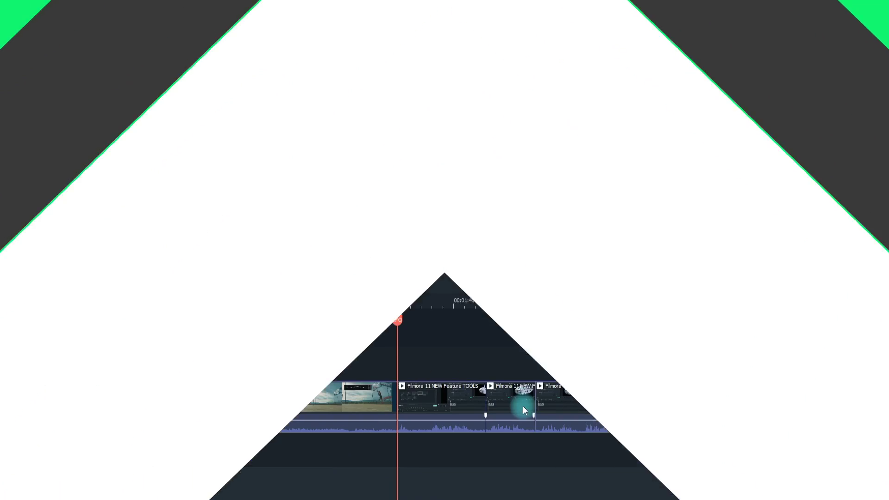
click(519, 398)
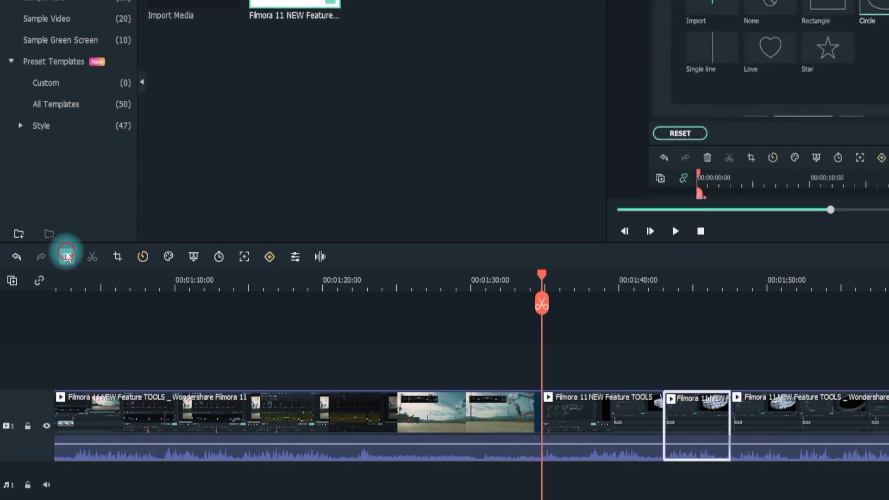
click(65, 255)
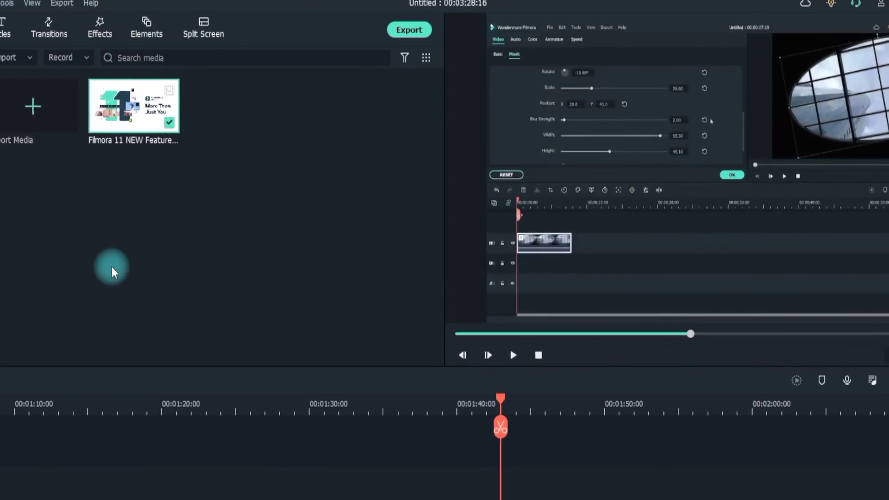
Bring up the export window and review its quality and encoding settings.
click(404, 30)
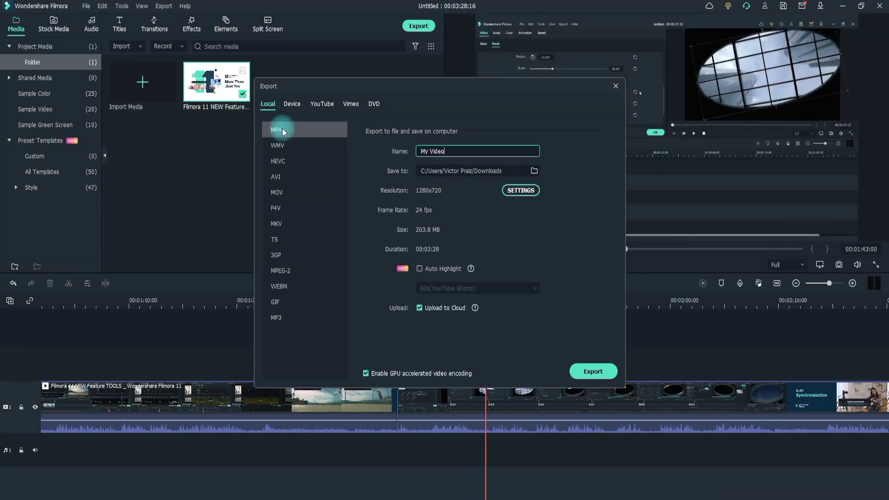
click(532, 190)
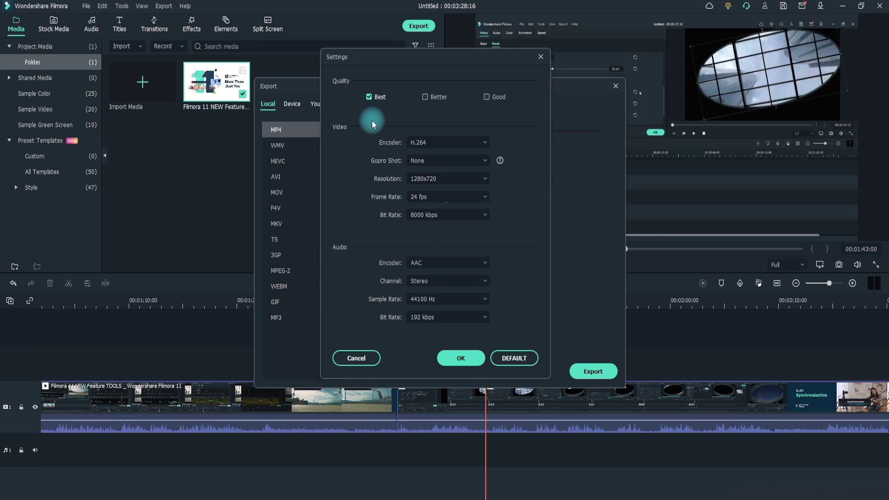
click(539, 56)
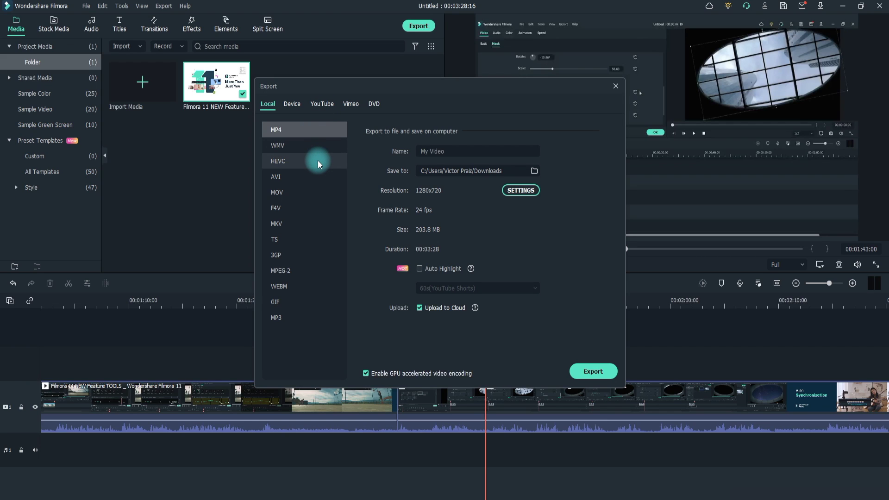
Browse the Device (iPad), YouTube, Vimeo and DVD export options.
click(292, 105)
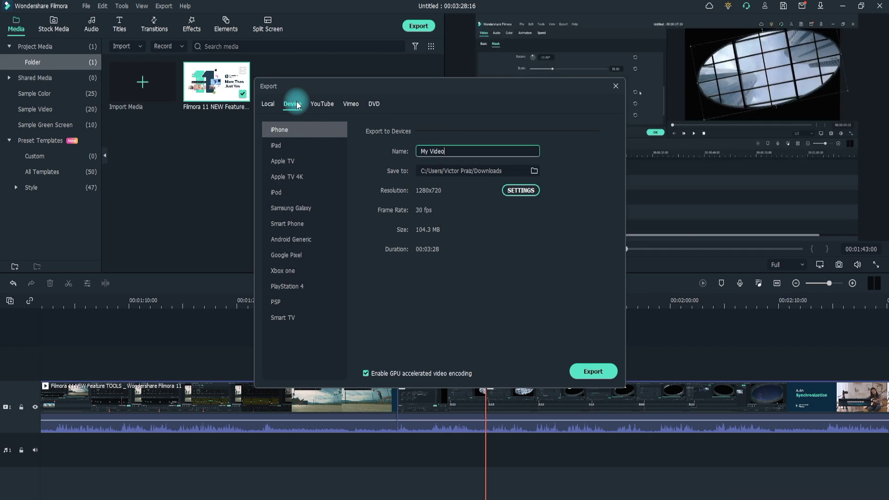
click(280, 149)
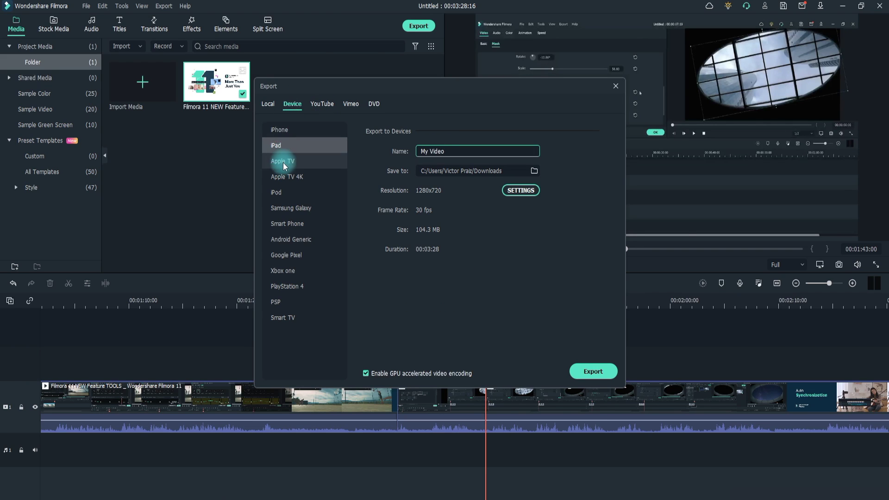
click(321, 104)
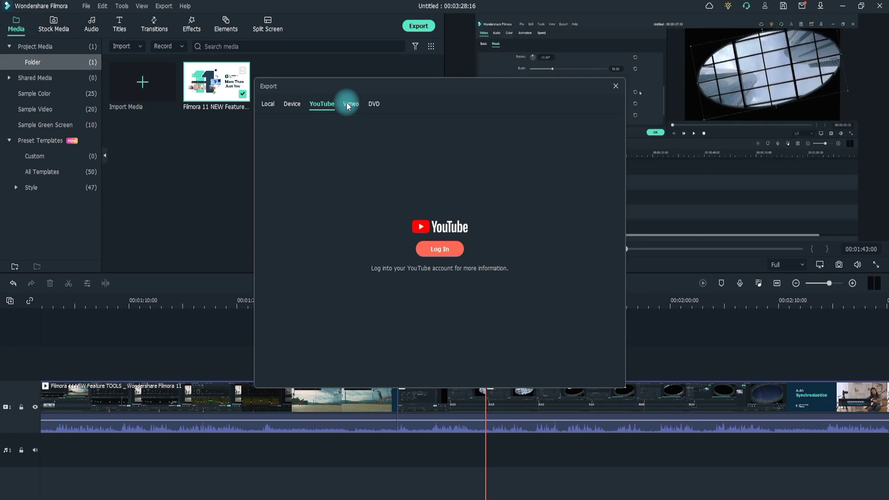
click(348, 106)
click(373, 107)
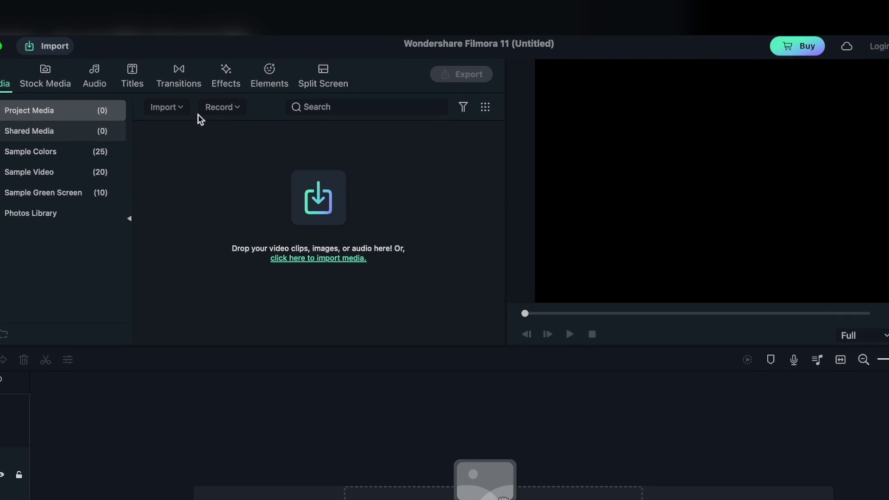
Import the vertical Umidigi A13 Pro video with the Instant Cutter Tool.
click(229, 80)
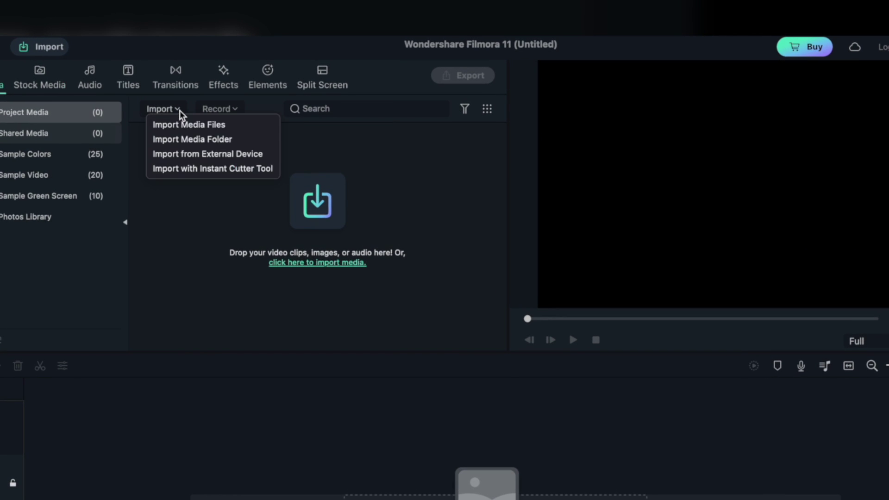
click(187, 167)
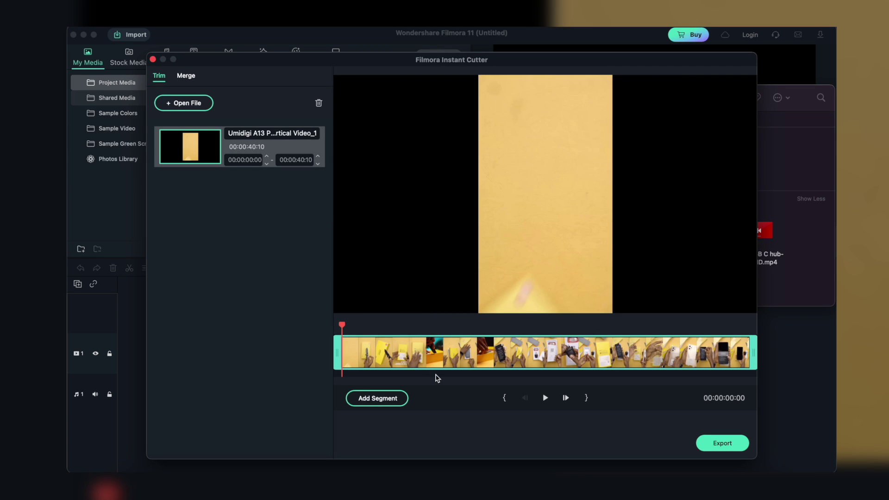
Trim the first segment to run from 00:00:06:15 to 00:00:14:10.
drag(340, 353, 341, 353)
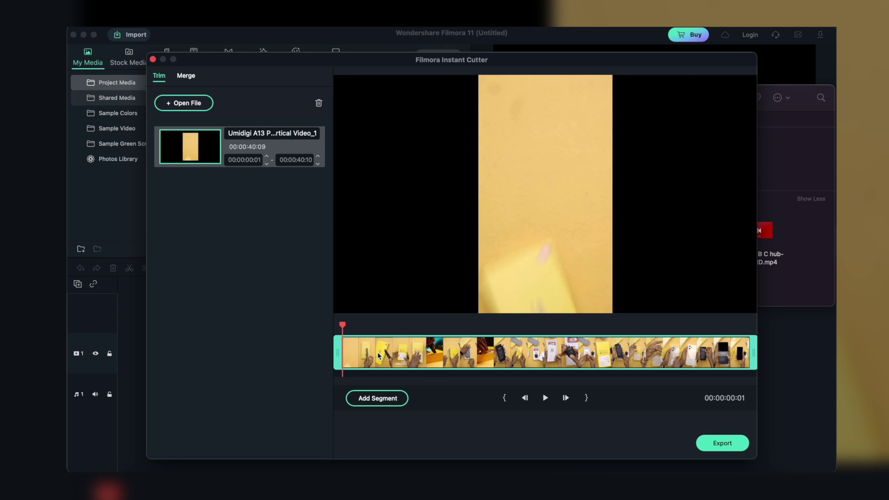
click(397, 347)
drag(339, 355, 405, 354)
click(508, 352)
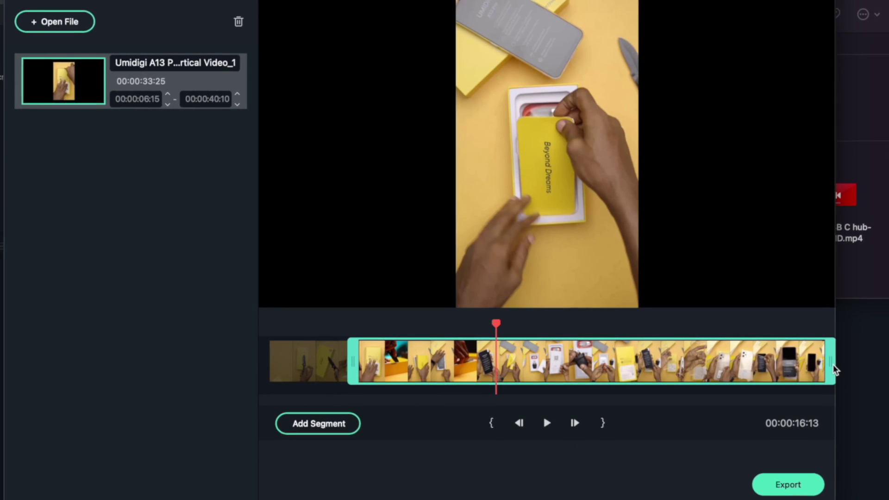
drag(832, 361, 470, 360)
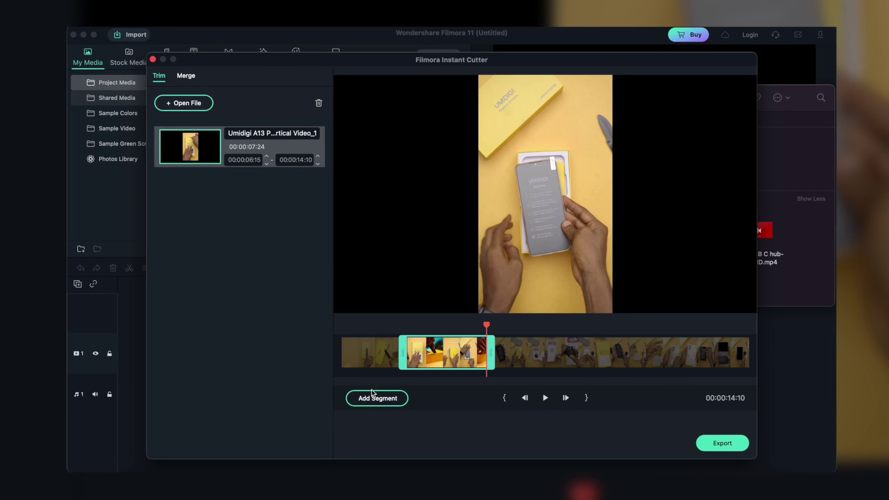
Add a second segment from 00:00:27:28 to 00:00:29:15, then a third from 00:00:29:15 onward.
click(371, 397)
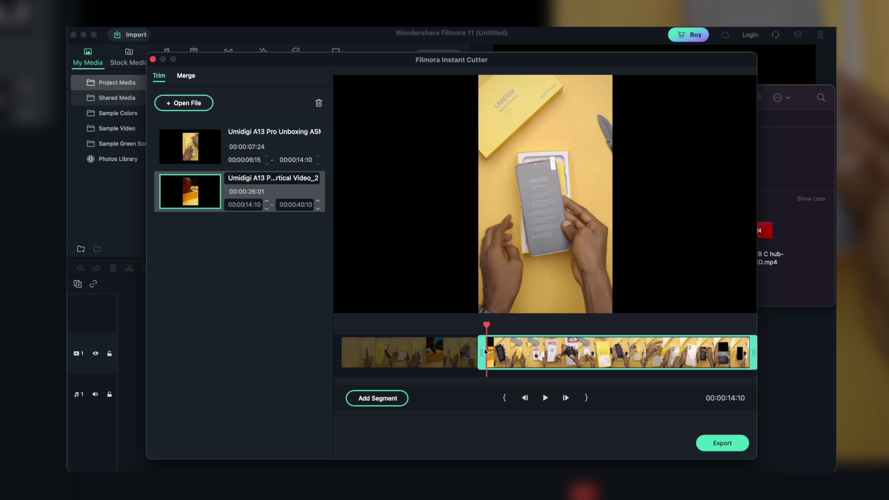
drag(485, 352, 622, 353)
drag(748, 353, 647, 353)
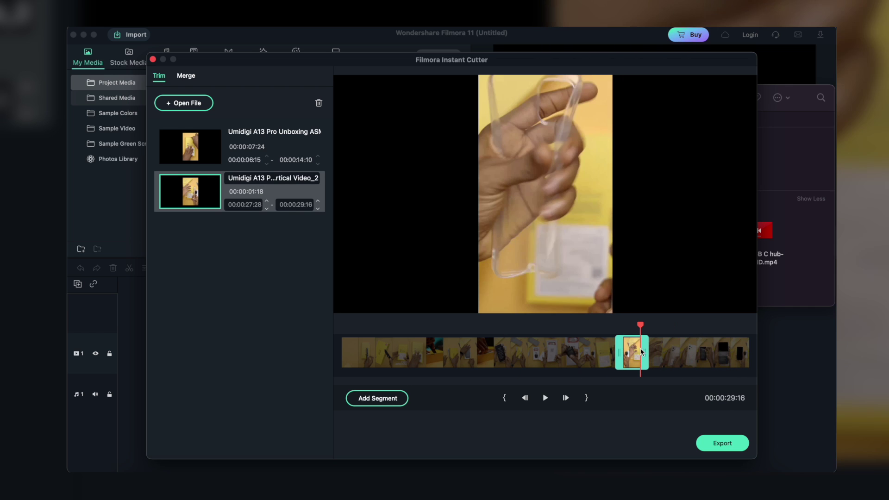
click(376, 399)
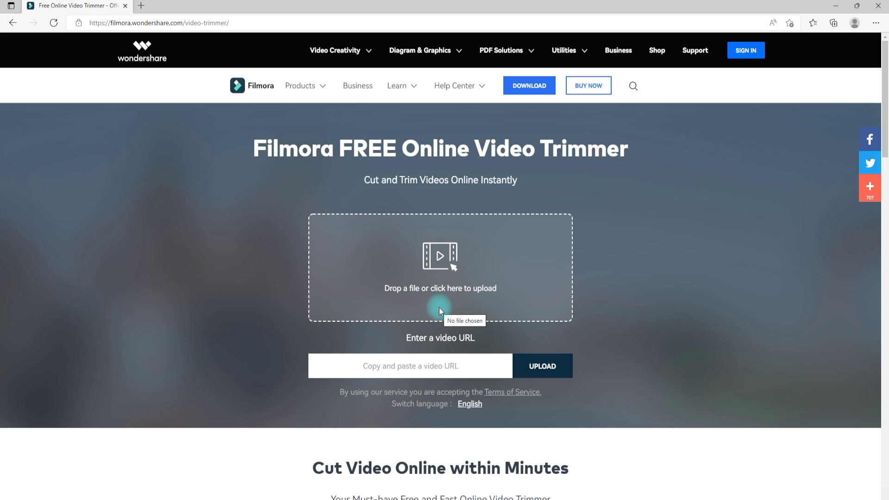
Upload the video file through the trimmer's drop area.
click(448, 258)
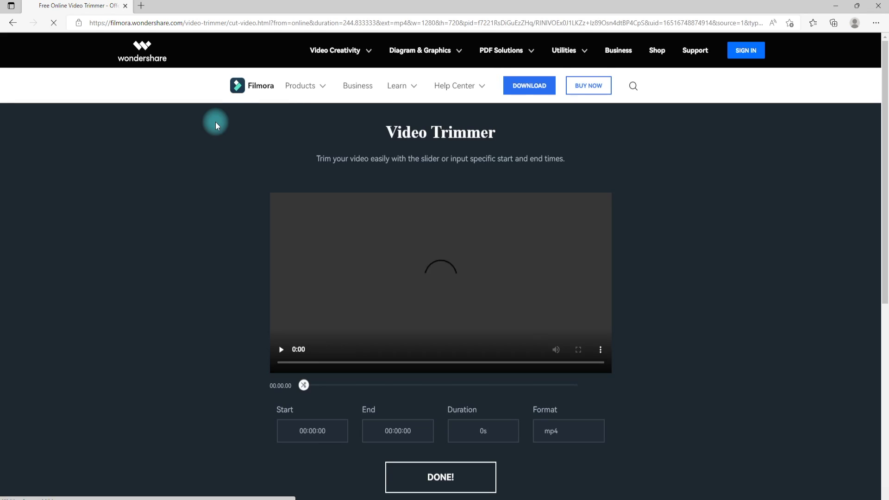
Reset the trim, then set Start to 00:00:35 and End to 00:03:17 for 162 seconds.
scroll(215, 122, down, 3)
drag(575, 265, 332, 272)
click(409, 366)
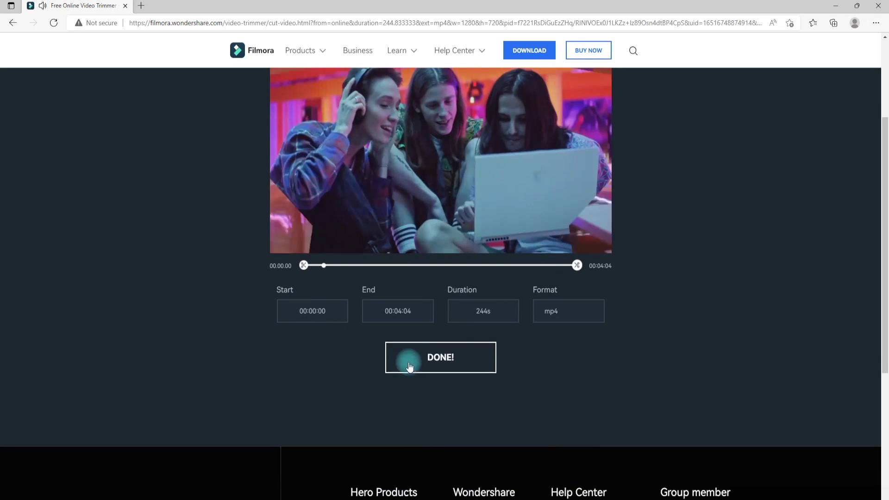
drag(391, 312, 400, 310)
drag(480, 313, 497, 314)
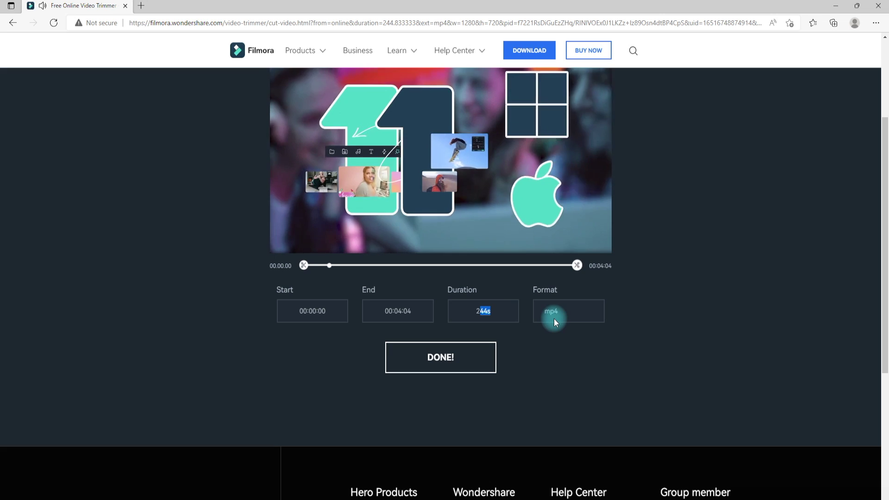
click(663, 261)
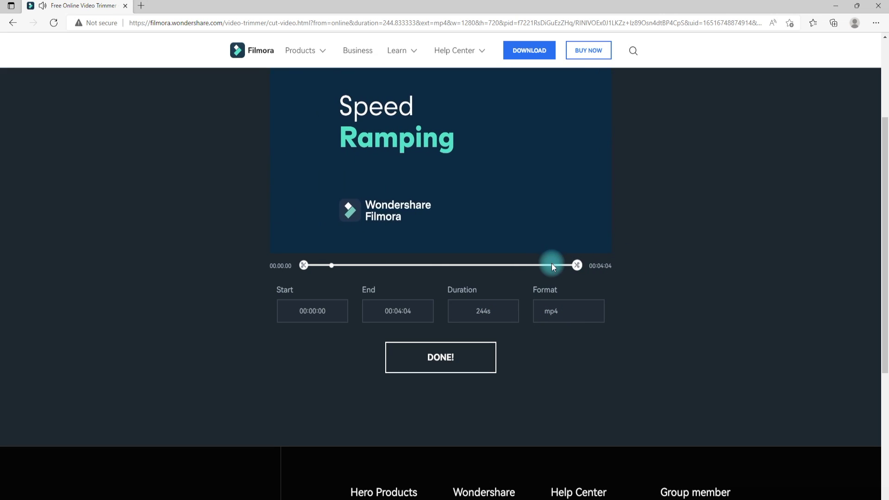
drag(577, 265, 383, 271)
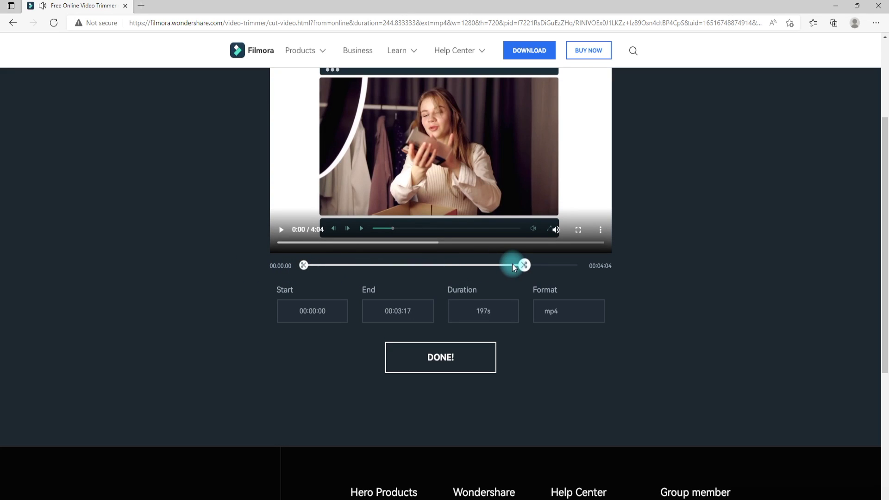
drag(304, 265, 363, 273)
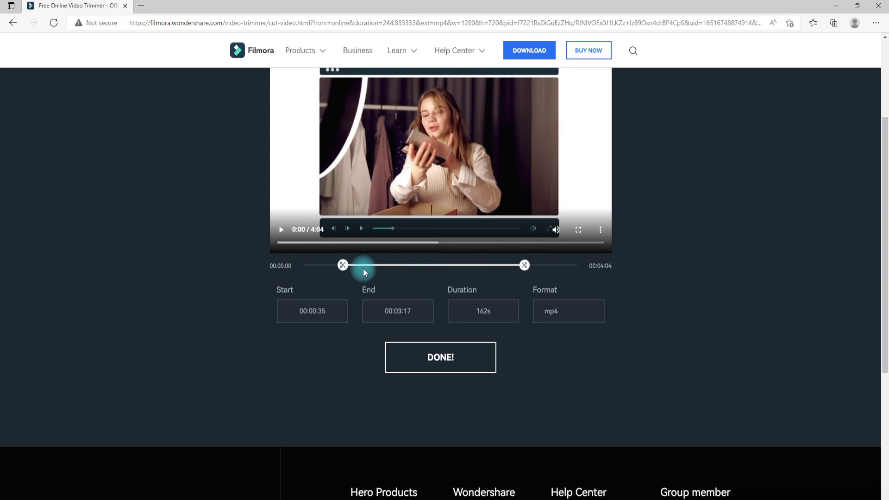